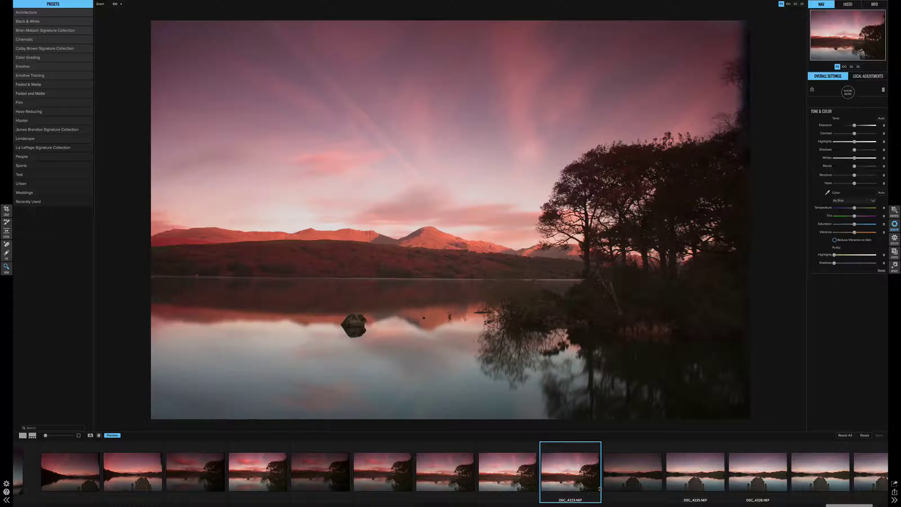
Step: Load the DSC_4226 lakeside jetty photo from the filmstrip into the editor
click(754, 483)
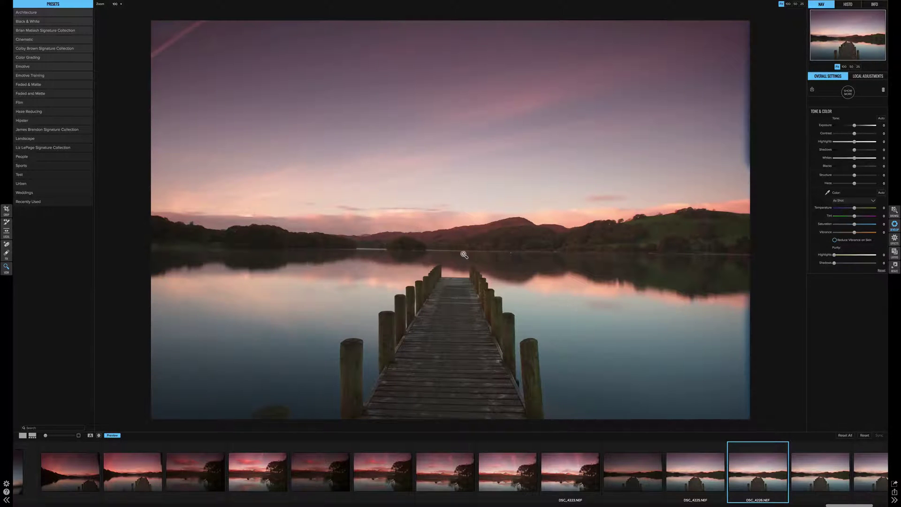
Step: Level the jetty photo along the far shoreline and trim the crop slightly at the top-right
click(6, 210)
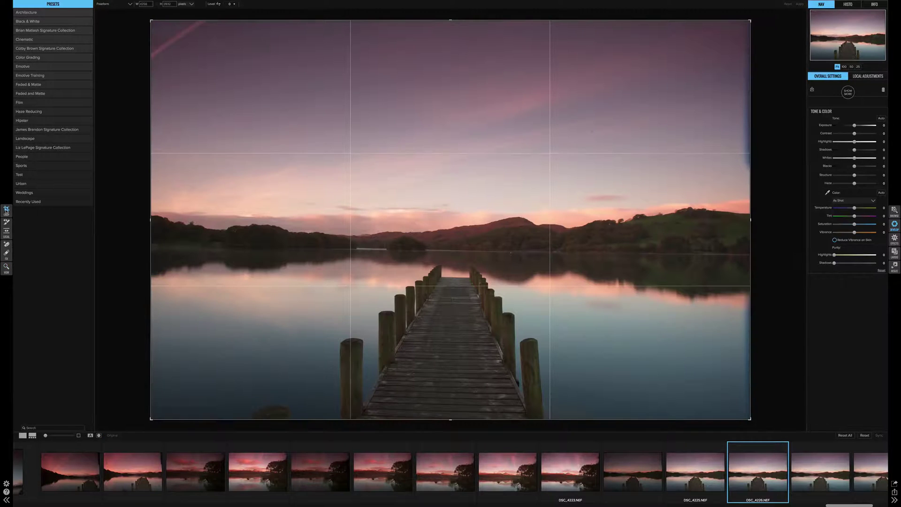
click(219, 4)
mouse_move(162, 247)
mouse_down()
mouse_move(692, 294)
mouse_move(718, 261)
mouse_move(736, 258)
mouse_up()
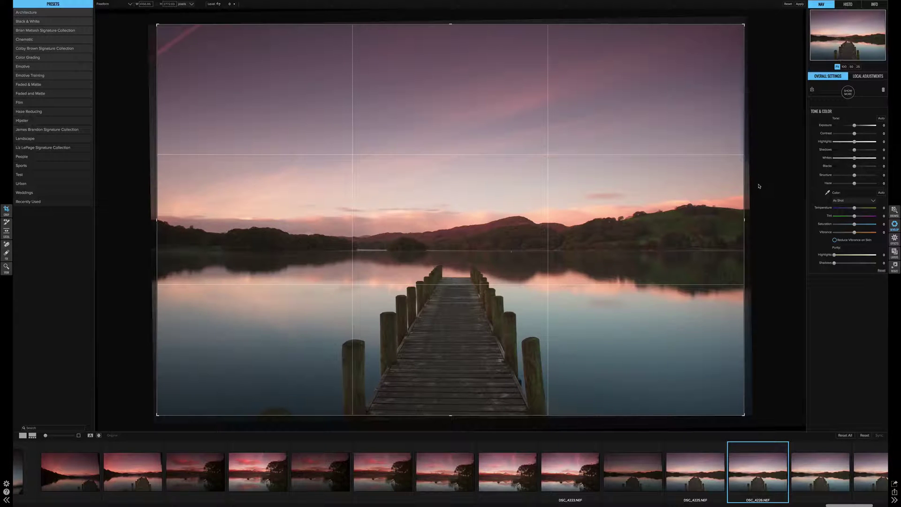
drag(743, 24, 741, 28)
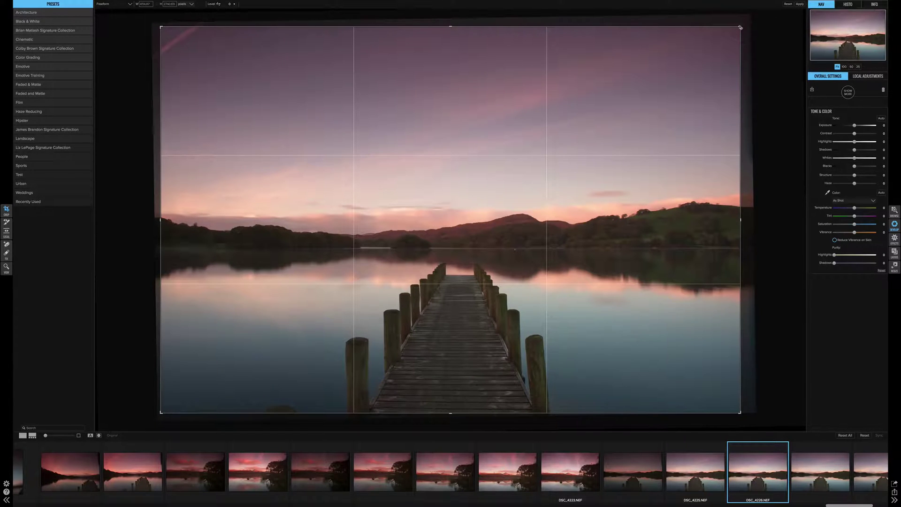
key(z)
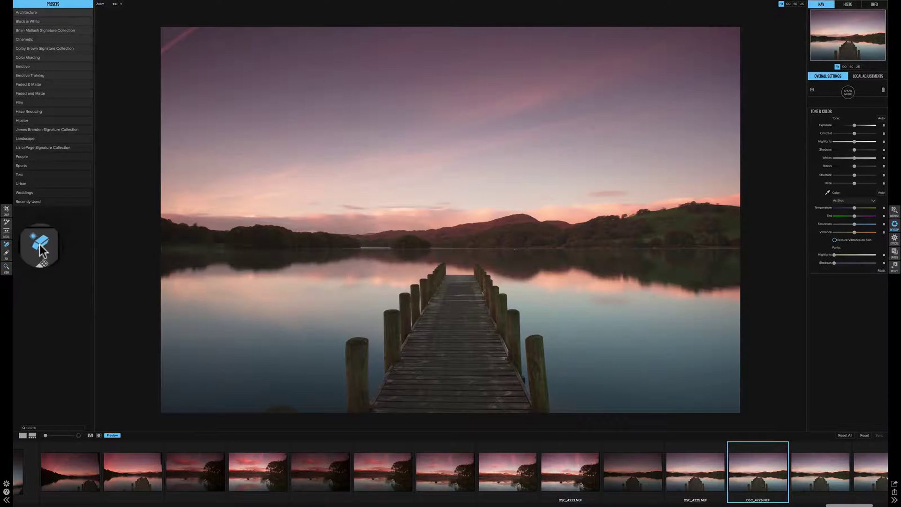
Step: Erase the aircraft contrail in the top-left sky using an enlarged Perfect Eraser brush
click(6, 245)
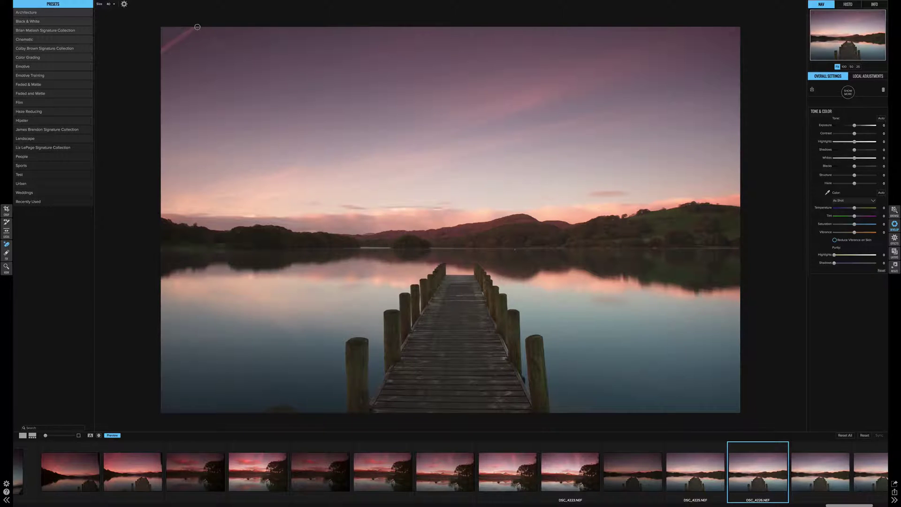
key(bracketright)
key(bracketright)
mouse_move(194, 28)
mouse_down()
mouse_move(154, 54)
mouse_move(173, 41)
mouse_up()
mouse_move(190, 32)
mouse_down()
mouse_move(197, 28)
mouse_move(161, 55)
mouse_up()
click(196, 28)
drag(150, 58, 162, 48)
key(r)
mouse_move(218, 41)
mouse_down()
mouse_move(214, 48)
mouse_move(222, 44)
mouse_up()
Step: Brighten Whites and pull Highlights down to -55, leaving Contrast reset to zero
drag(854, 133, 863, 136)
double_click(851, 136)
drag(855, 159, 840, 167)
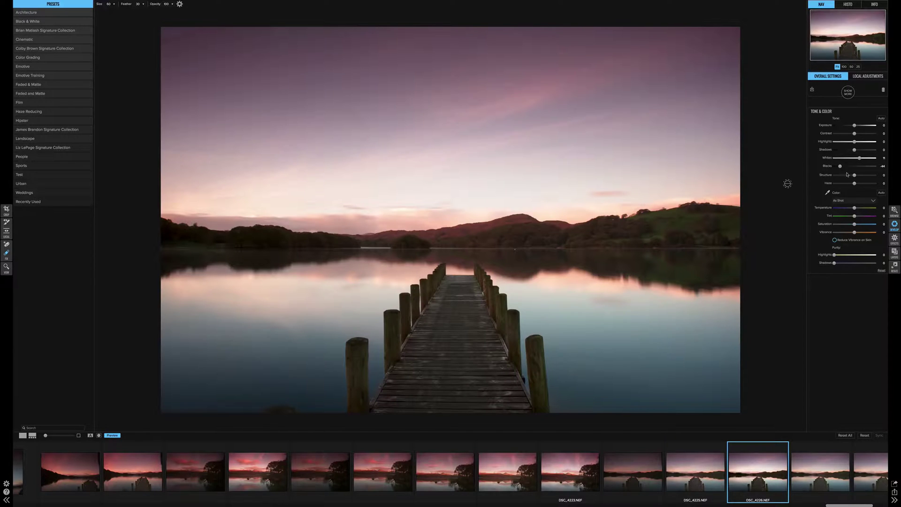
click(845, 142)
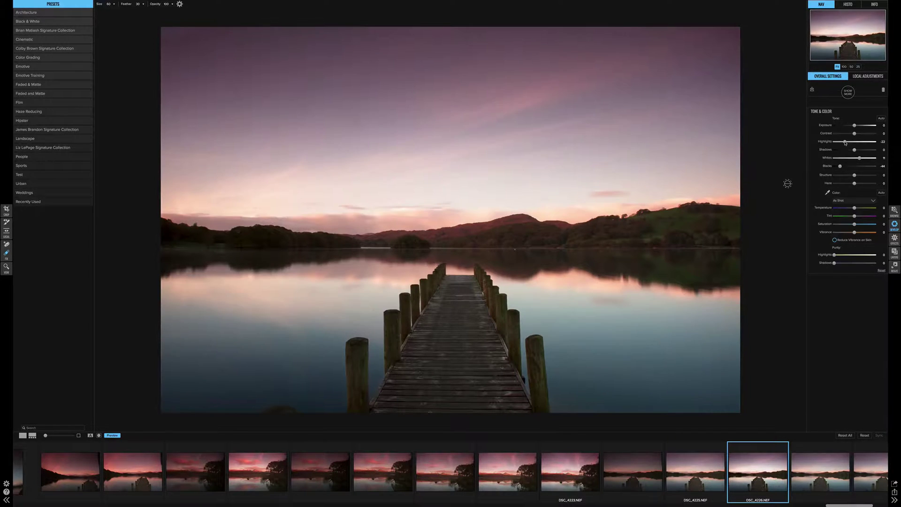
drag(845, 142, 839, 144)
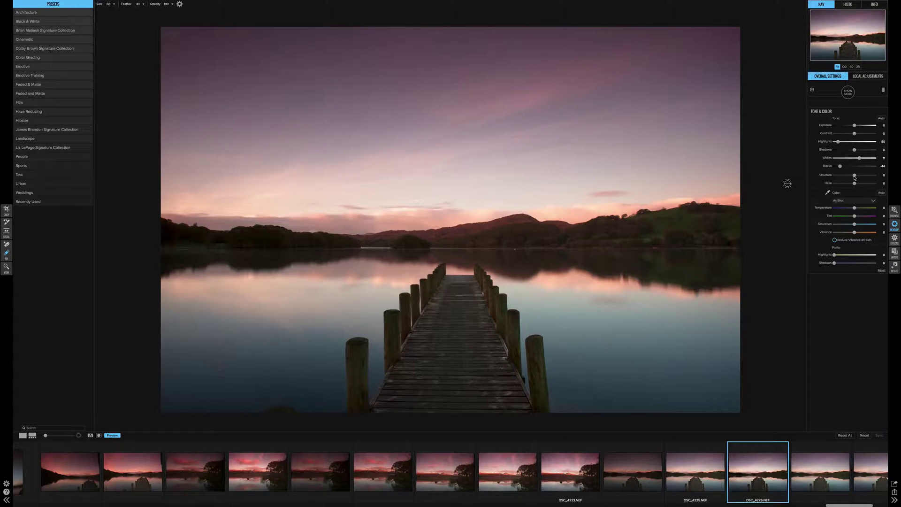
Step: Set Structure 20, Blacks -70, Temperature -26 and Vibrance 18 in Tone & Color
drag(855, 178, 880, 176)
double_click(829, 177)
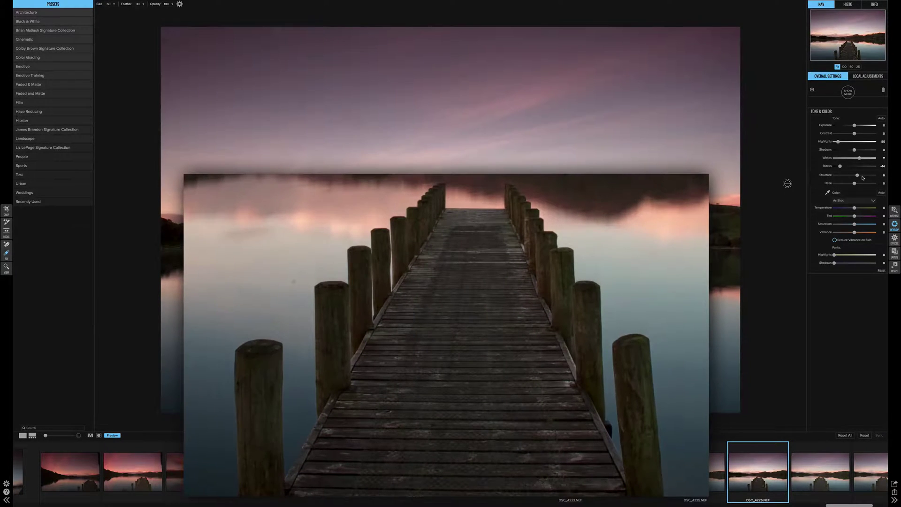
drag(882, 177, 865, 179)
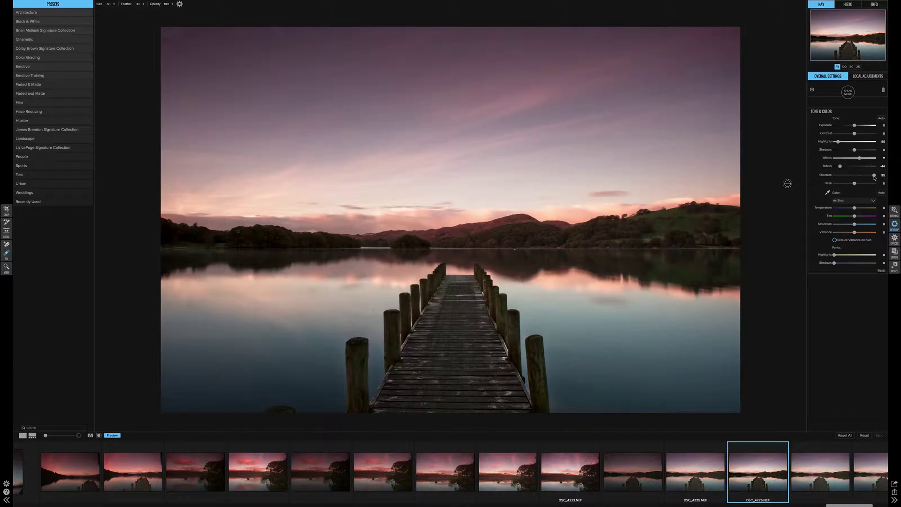
drag(874, 178, 837, 168)
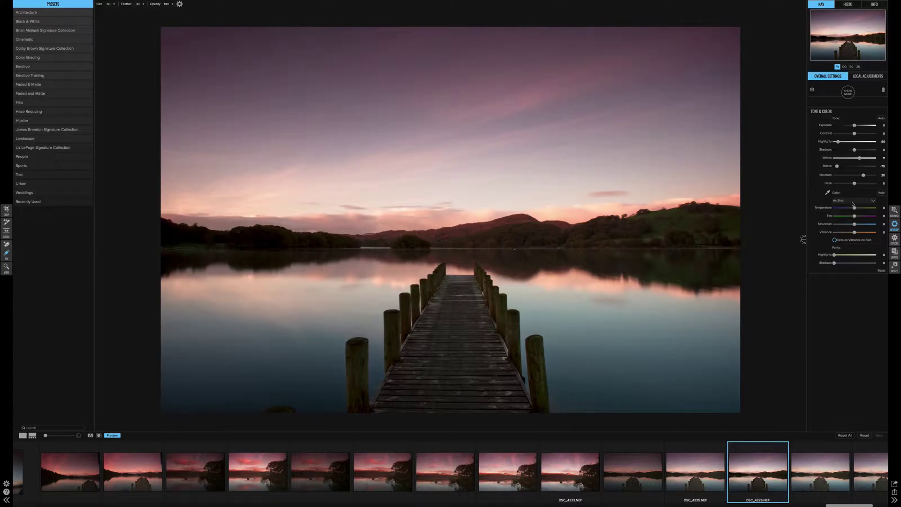
drag(854, 208, 861, 225)
drag(854, 232, 861, 234)
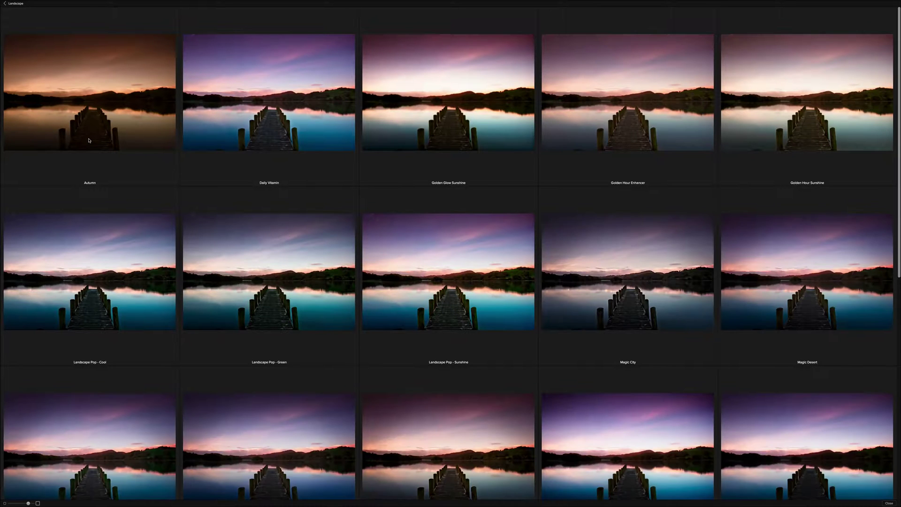
Step: Scroll through the full-screen Landscape preset previews of the jetty photo
scroll(235, 243, down, 5)
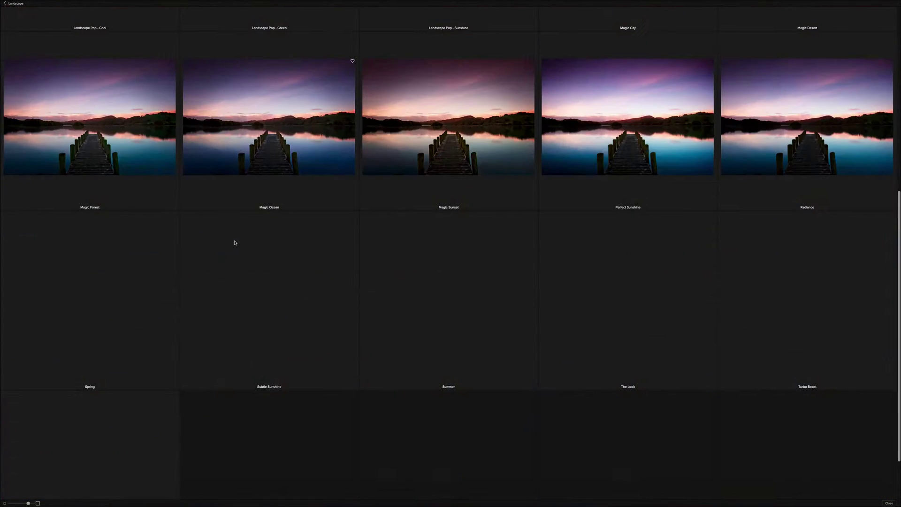
scroll(235, 242, down, 1)
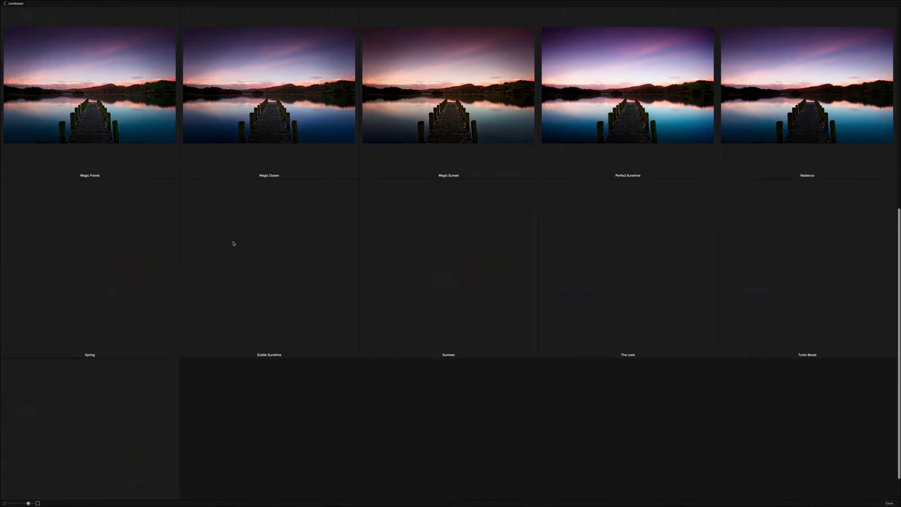
scroll(233, 243, up, 6)
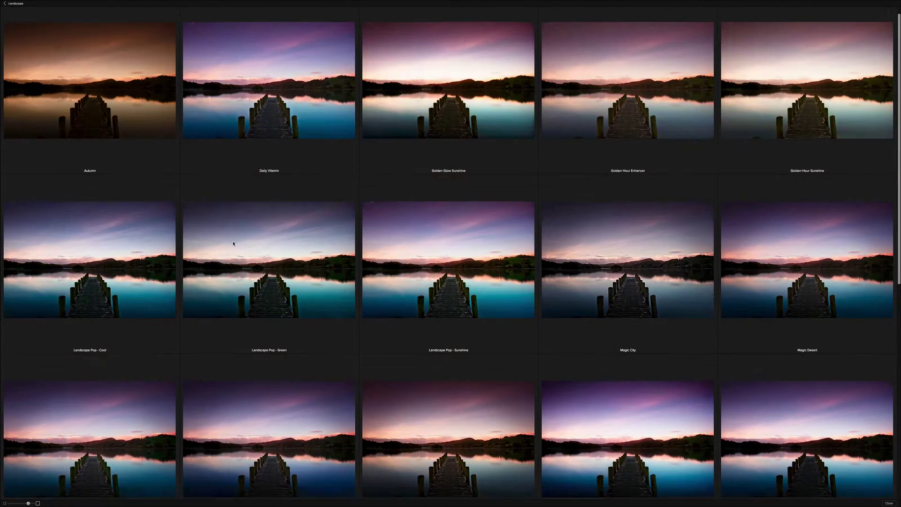
Step: Try the Autumn preset and lifted Shadows, then reset Shadows back to zero
click(105, 107)
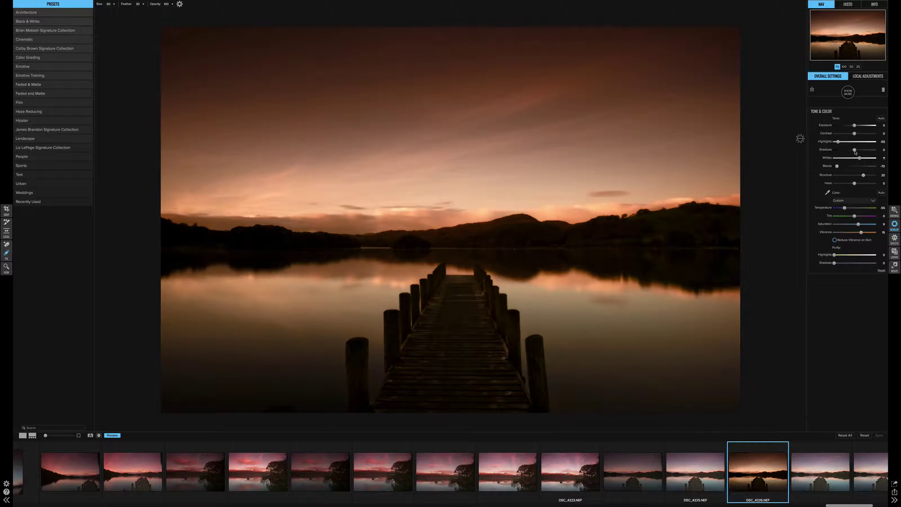
drag(856, 151, 871, 150)
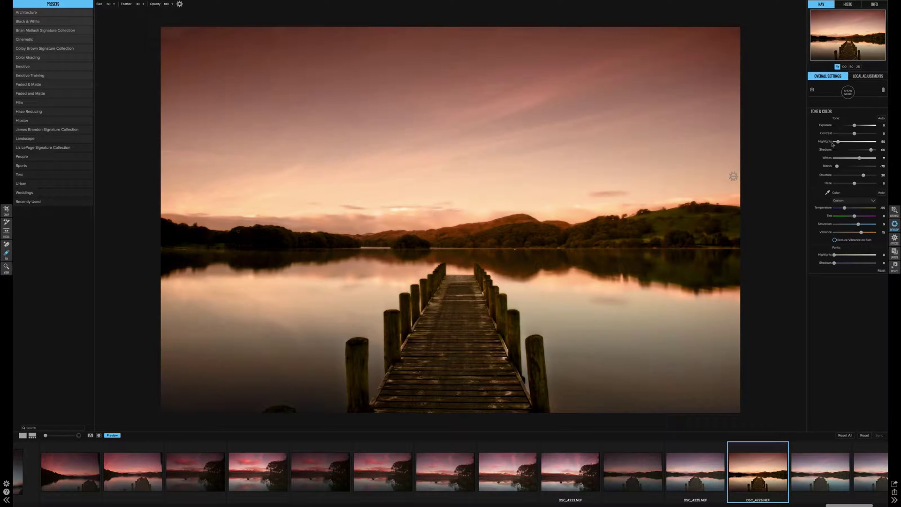
double_click(831, 148)
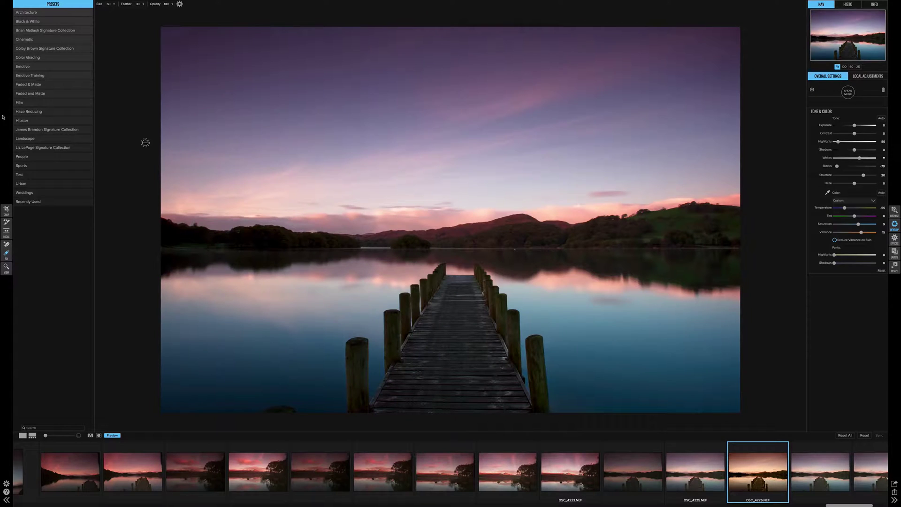
Step: Pick Subtle Sunshine from the full-screen Landscape preset browser
click(32, 140)
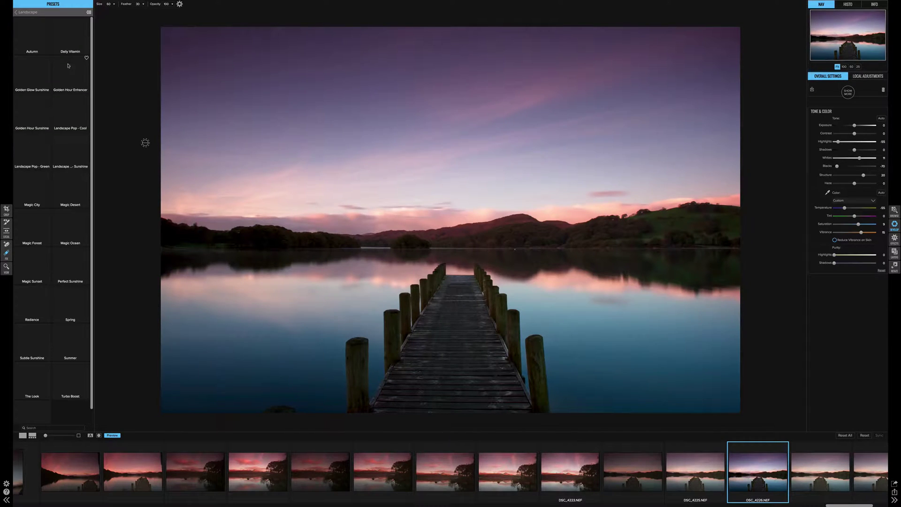
click(88, 12)
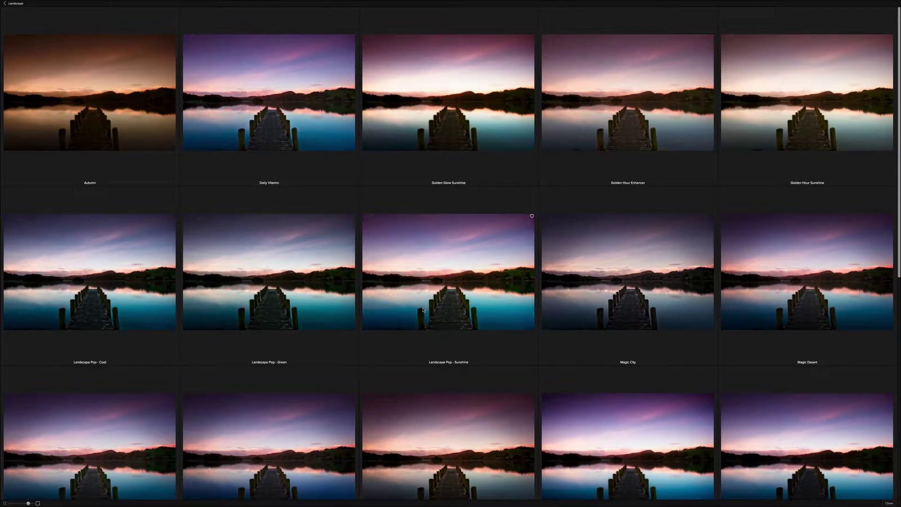
scroll(431, 307, down, 8)
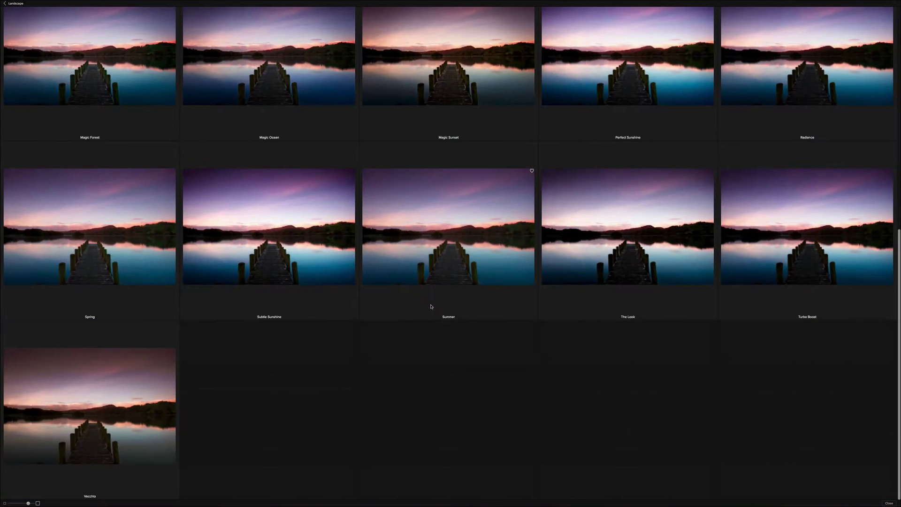
scroll(431, 306, up, 1)
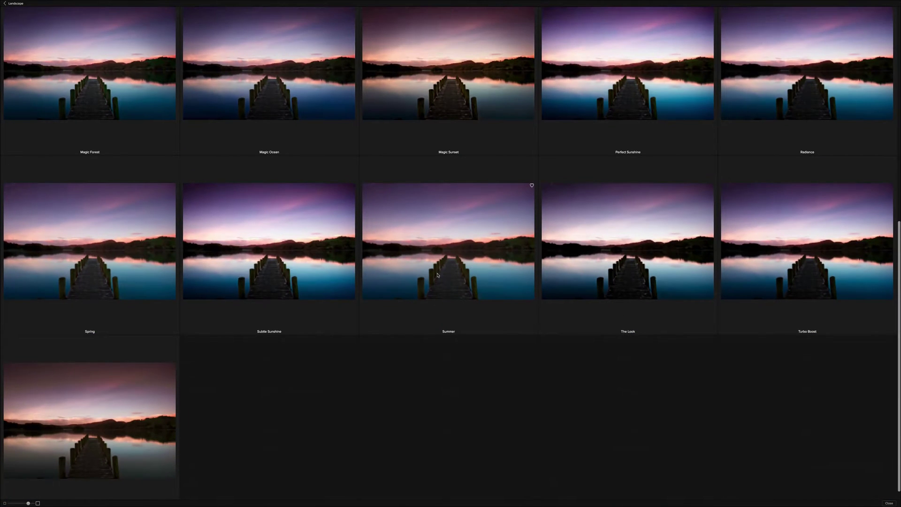
click(290, 245)
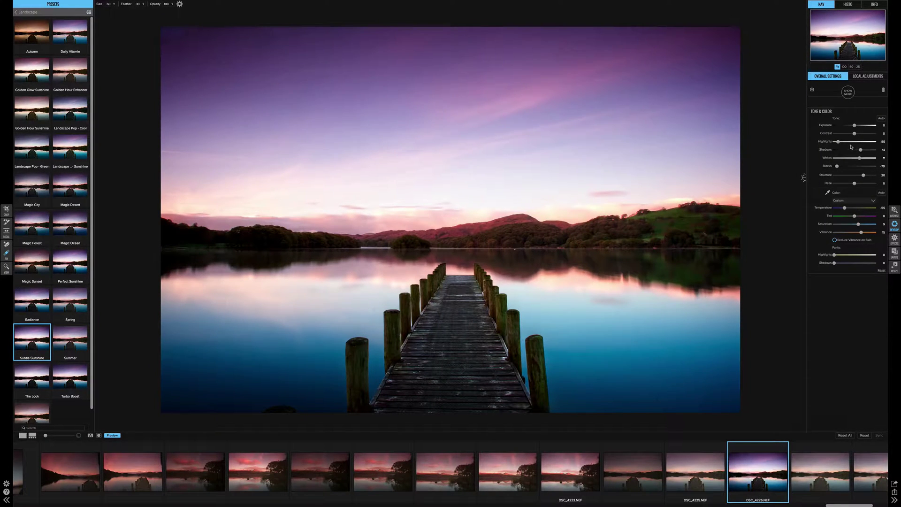
Step: Drop the Tone & Color Highlights slider to its minimum of -100
drag(839, 142, 834, 145)
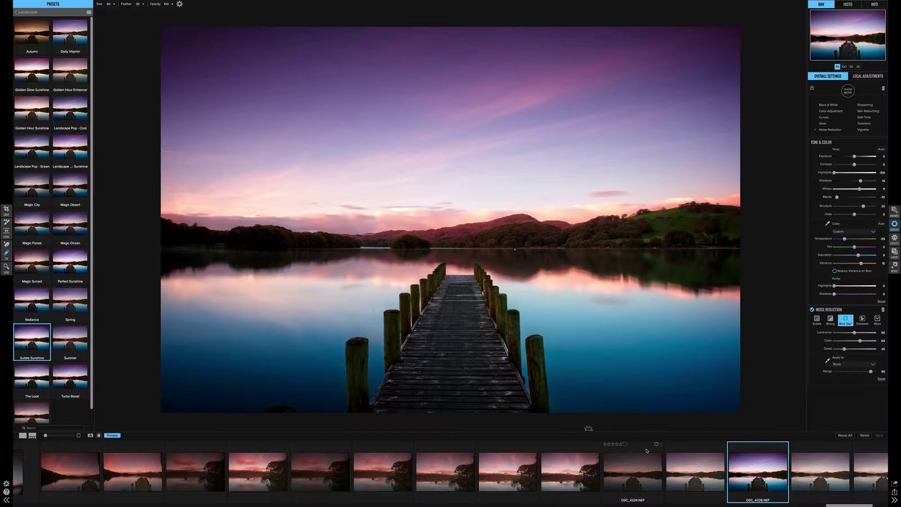
Step: Open DSC_4177-Edit.tif from further down the filmstrip
scroll(646, 451, down, 3)
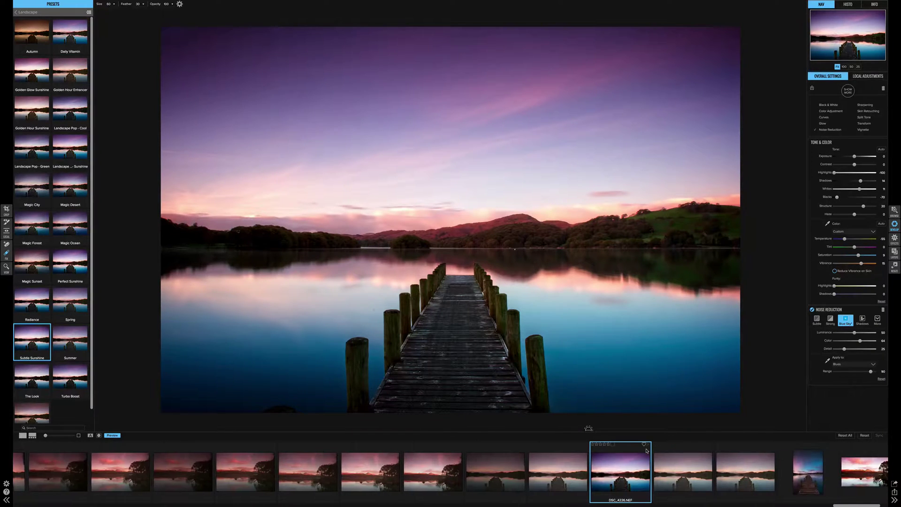
scroll(646, 452, down, 3)
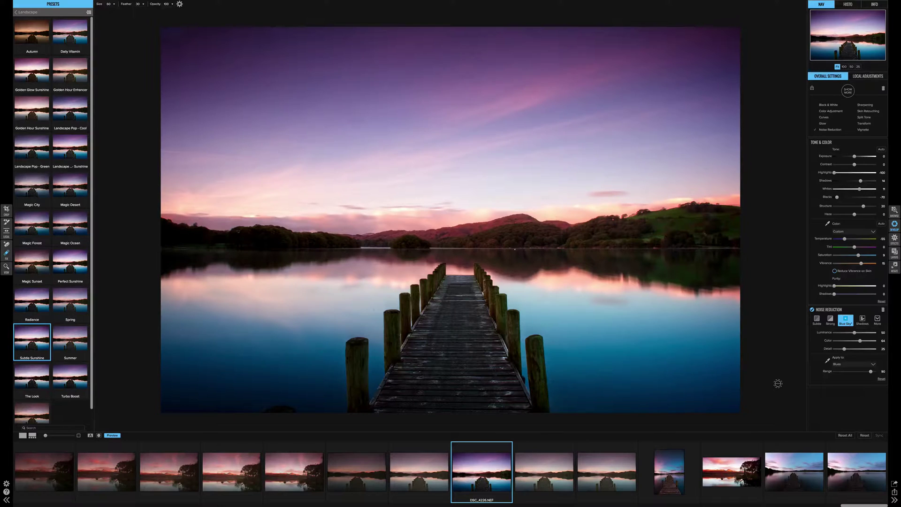
click(804, 483)
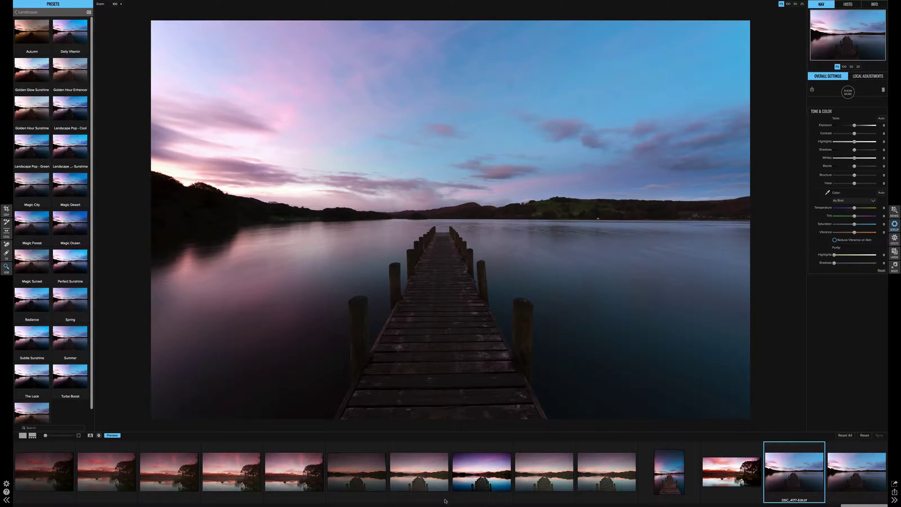
Step: Reselect DSC_4226.NEF in the filmstrip to view its purple-sky edit again
click(470, 481)
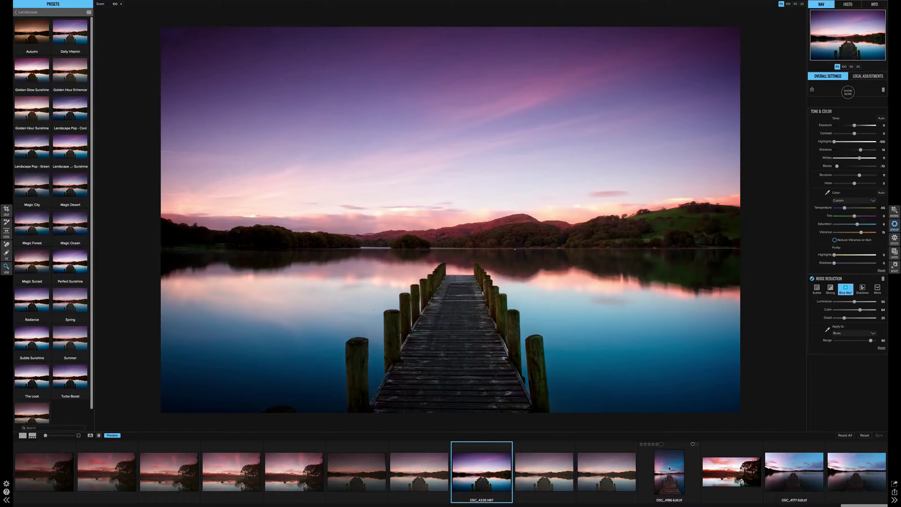
Step: View the portrait DSC_4186-Edit.tif jetty shot, then DSC_4177-Edit.tif
click(669, 468)
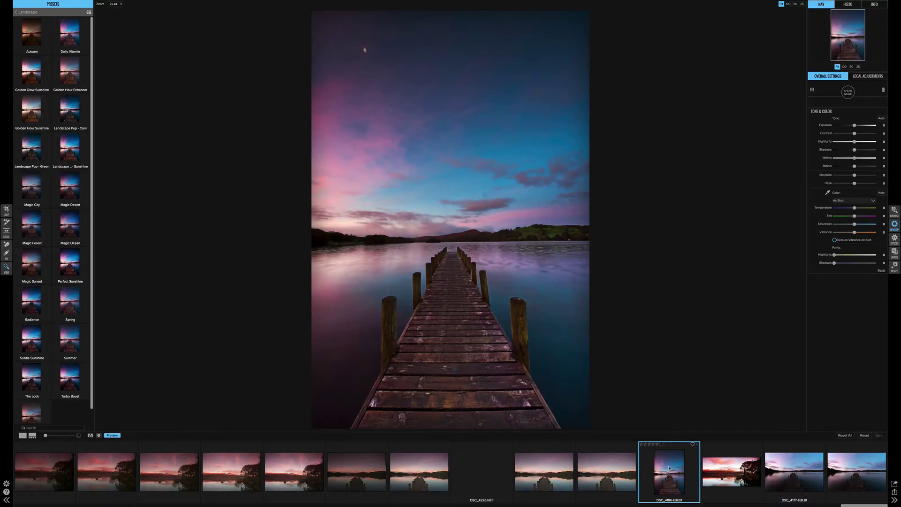
click(789, 464)
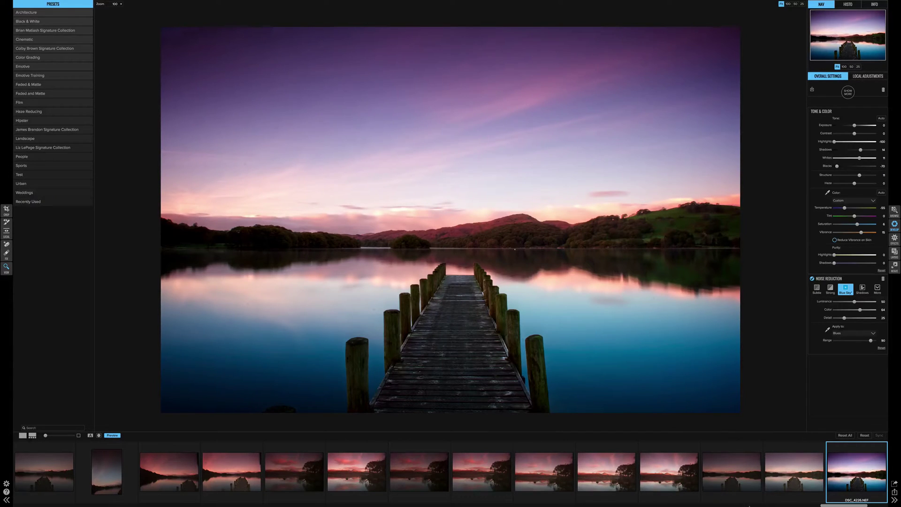
Step: Scroll the filmstrip, view DSC_4186-Edit, then open the unedited DSC_4228.NEF jetty photo
mouse_move(850, 502)
drag(847, 505, 858, 506)
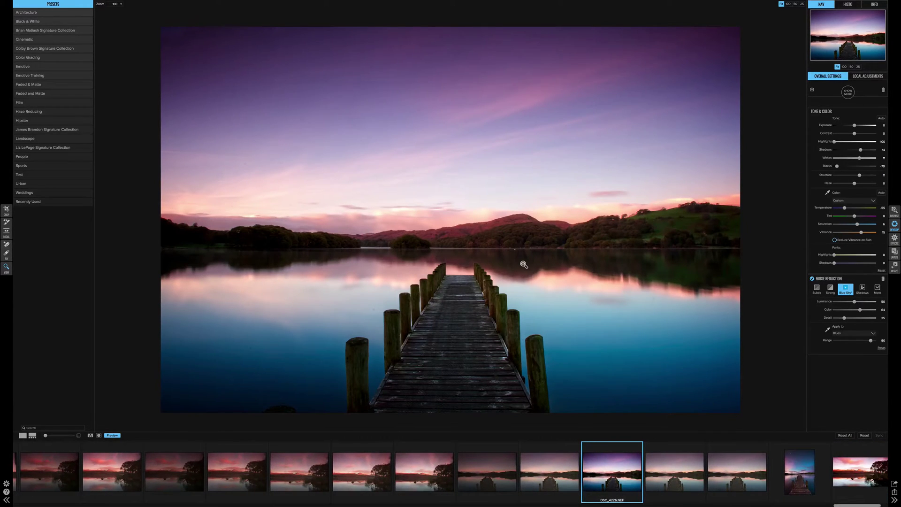
click(798, 480)
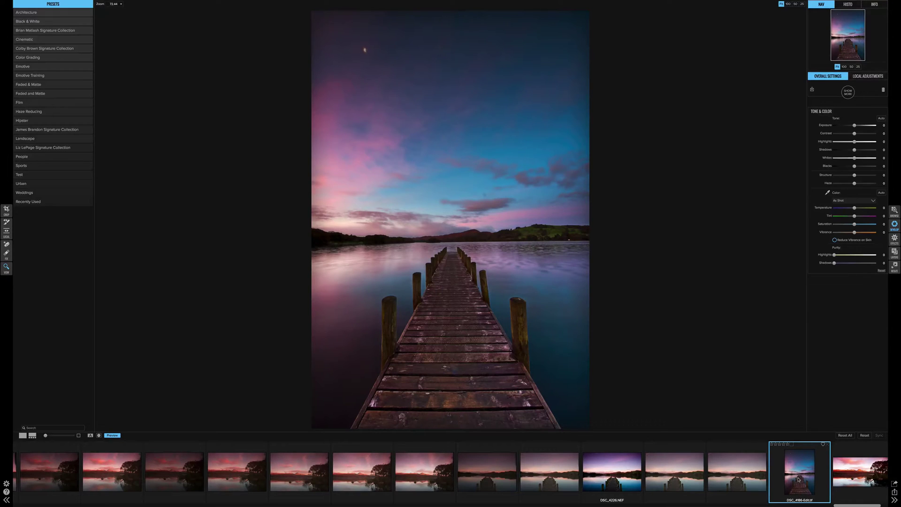
click(726, 475)
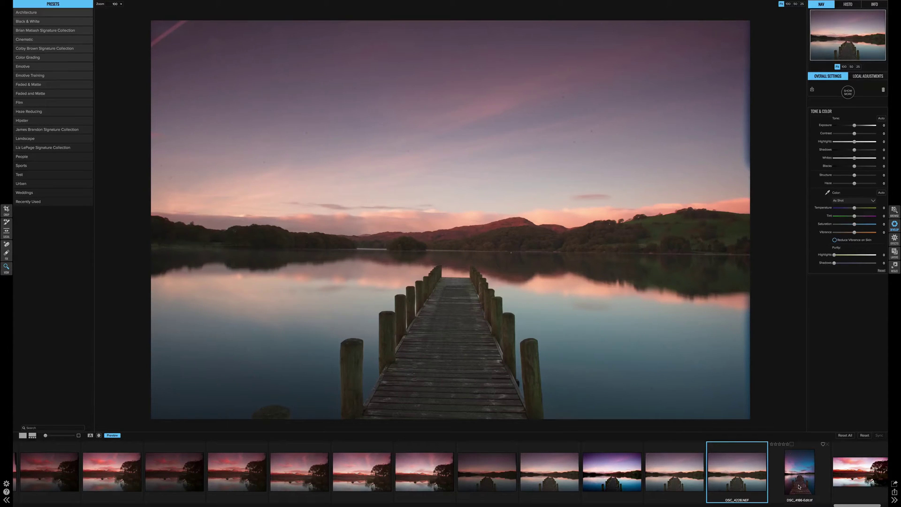
Step: Open DSC_4221.NEF and step back four photos through the red-sky lakeside tree shots
click(348, 479)
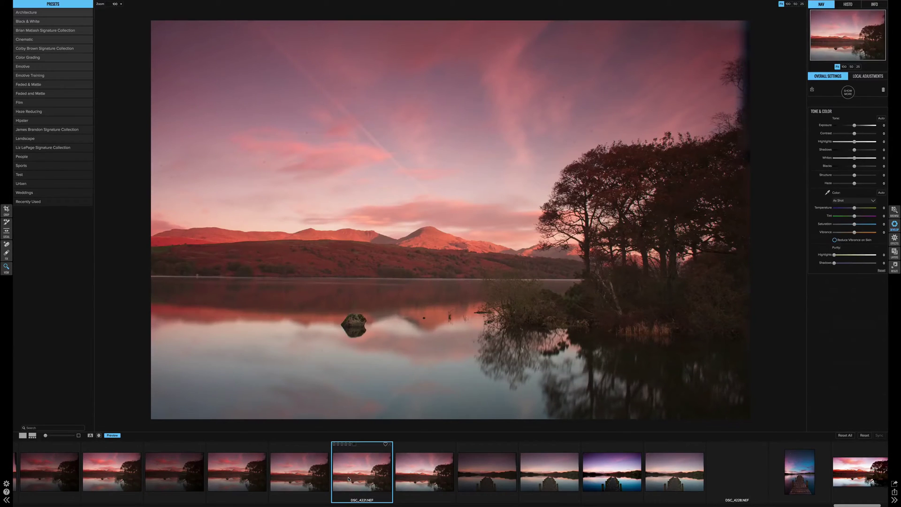
key(Left)
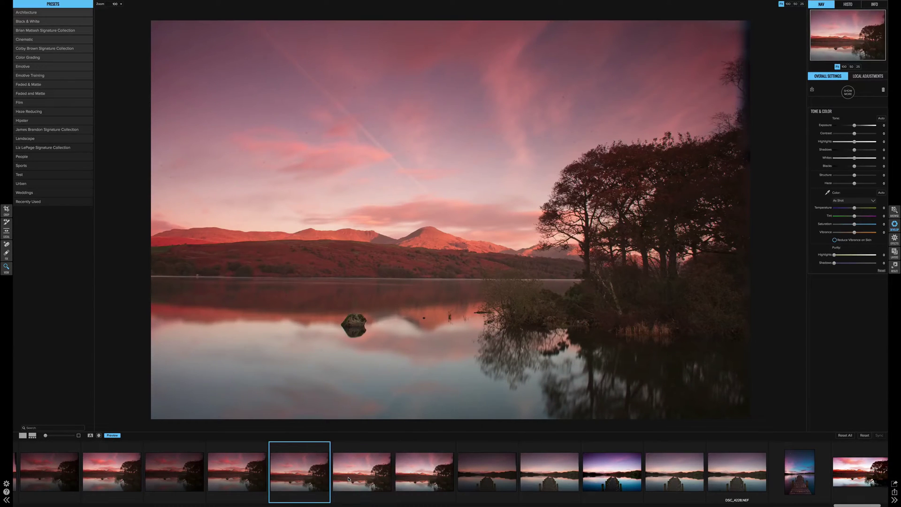
key(Left)
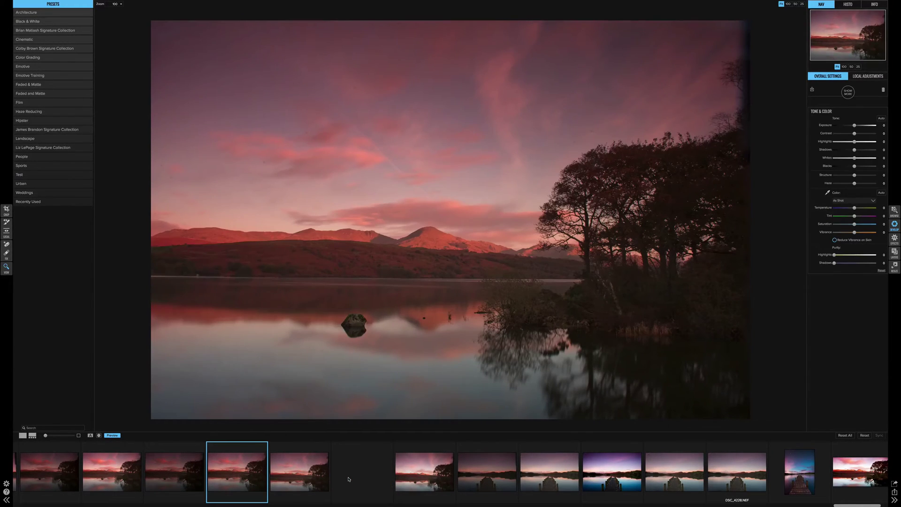
key(Left)
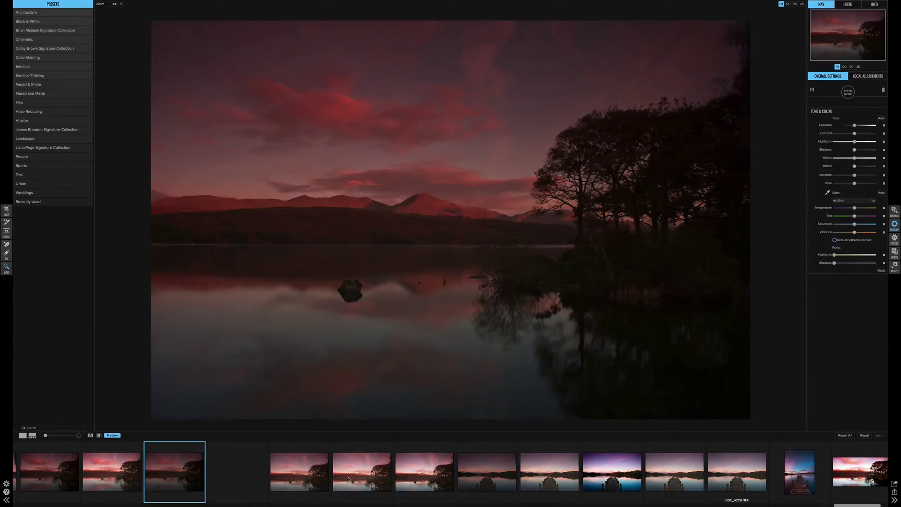
key(Left)
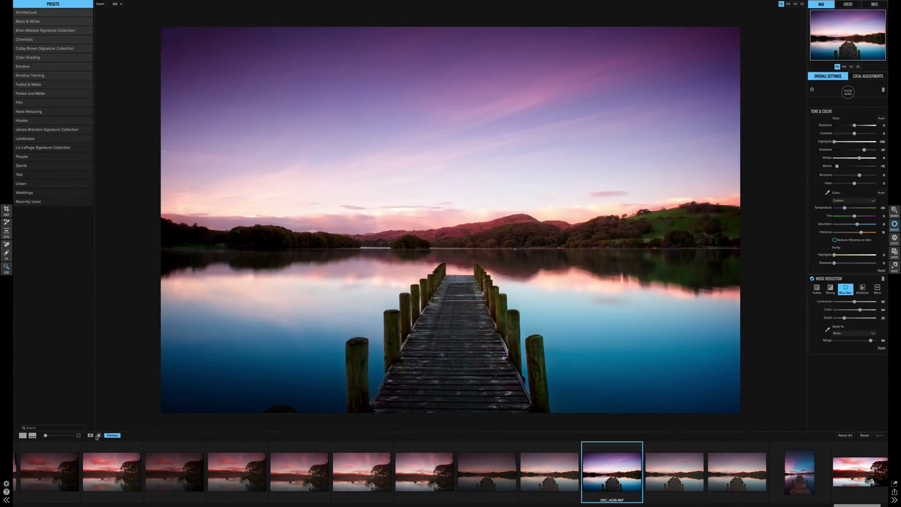
click(112, 436)
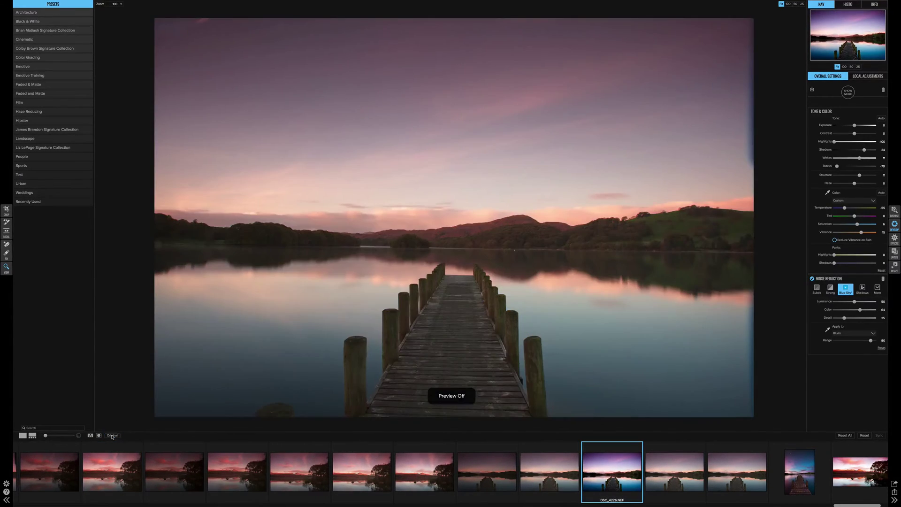
click(112, 435)
click(112, 435)
click(112, 435)
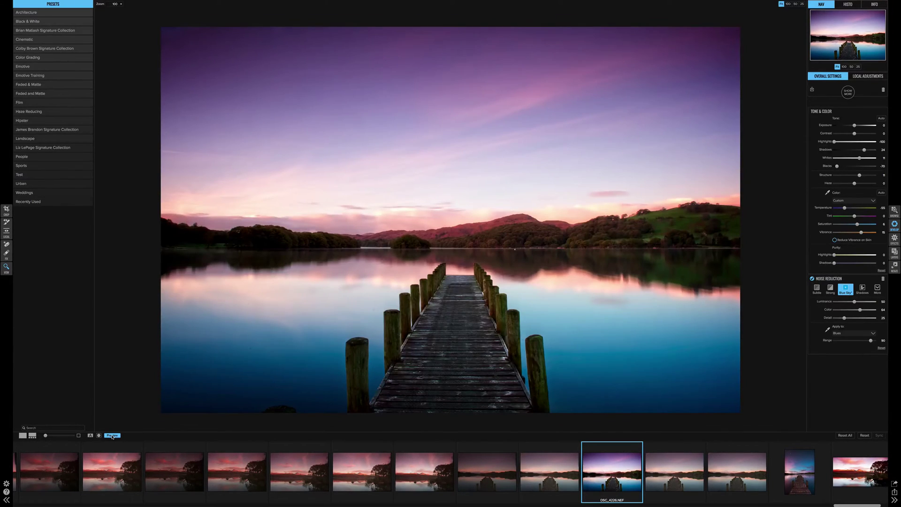